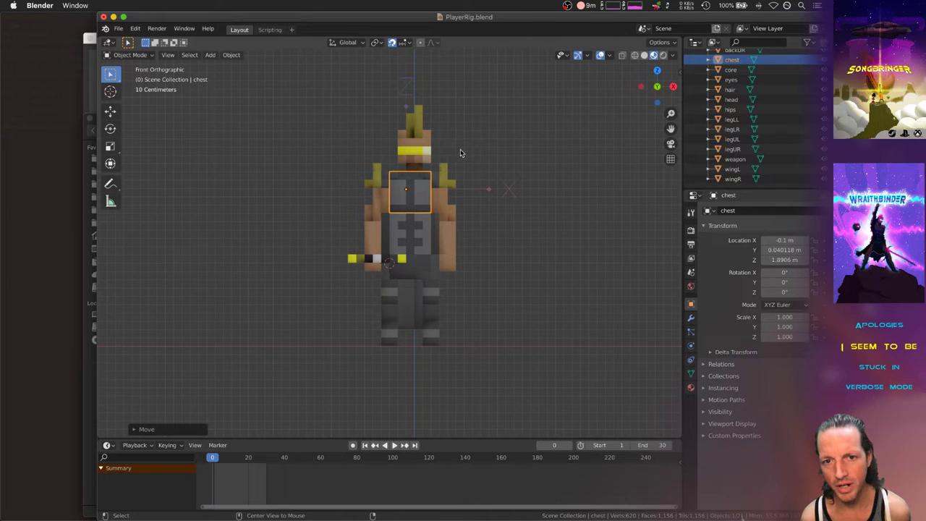
- Select backLR, backUR and backUL in turn to check their pivots from behind
middle_click_drag(460, 149, 425, 161)
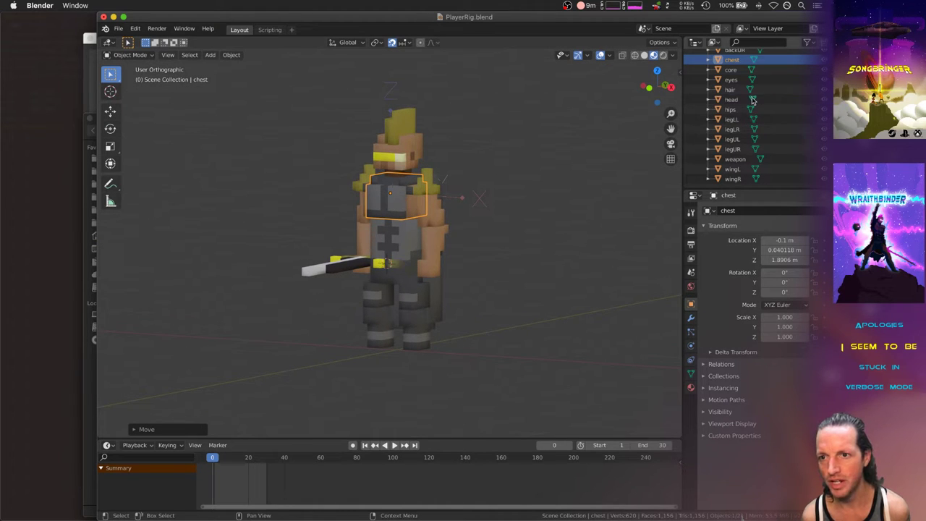
scroll(749, 94, "up", 4)
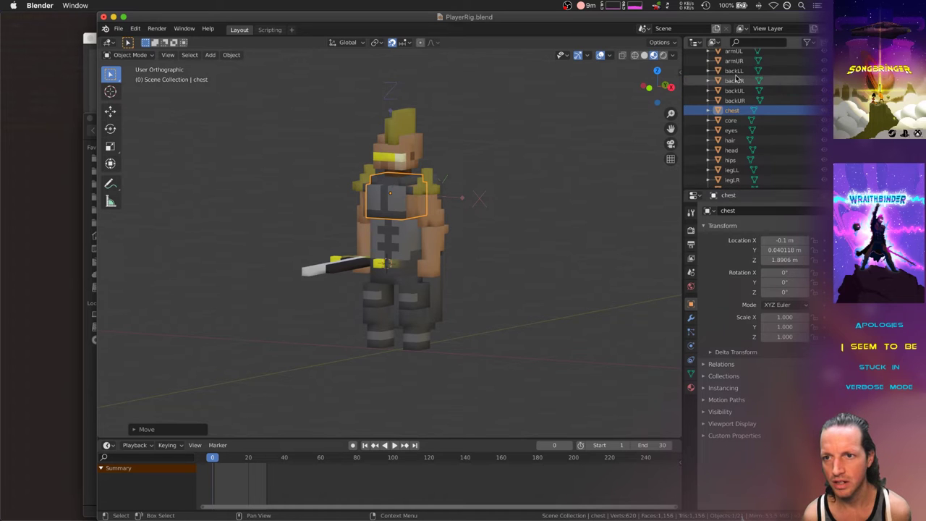
left_click(736, 81)
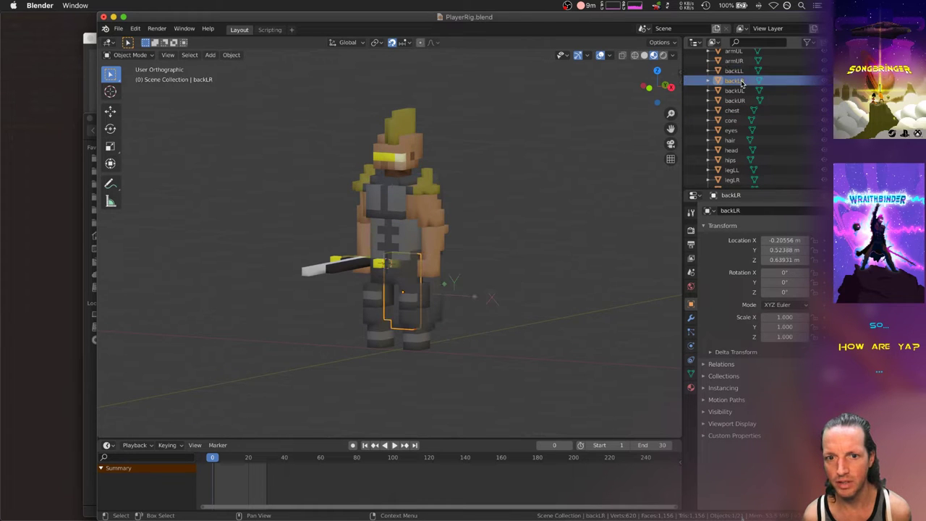
middle_click_drag(459, 223, 290, 224)
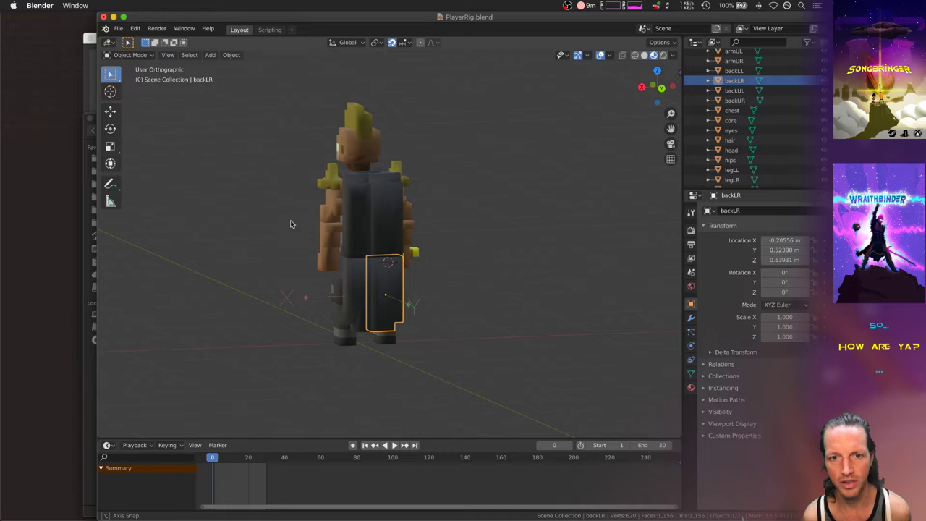
left_click(734, 100)
left_click(735, 89)
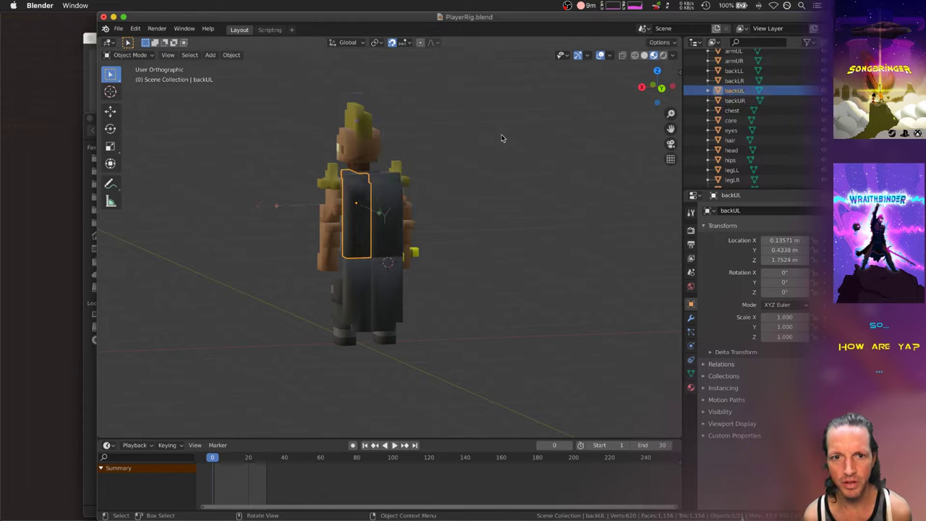
- Orbit to side-front and frontal views, then scrub later frames and return to frame 0
mouse_move(424, 189)
middle_mouse_down()
mouse_move(548, 190)
mouse_move(432, 187)
middle_mouse_up()
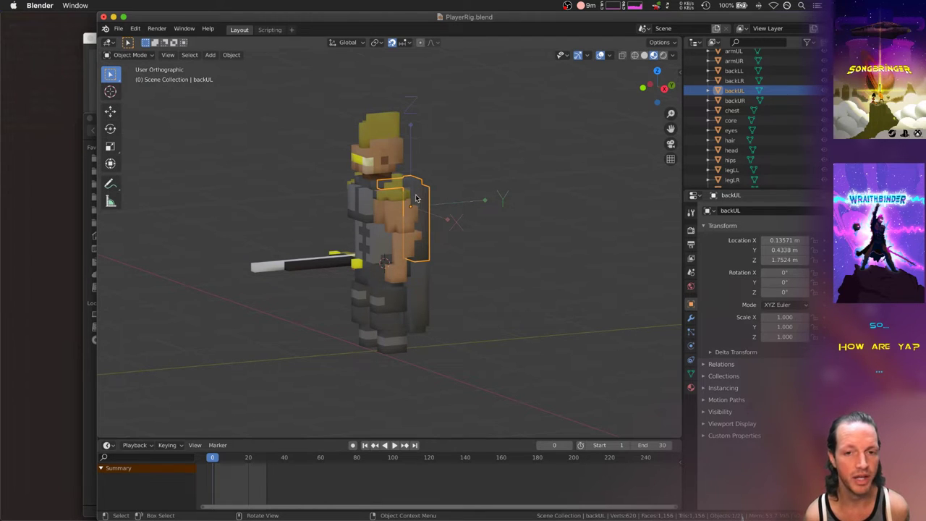
middle_click_drag(420, 196, 463, 198)
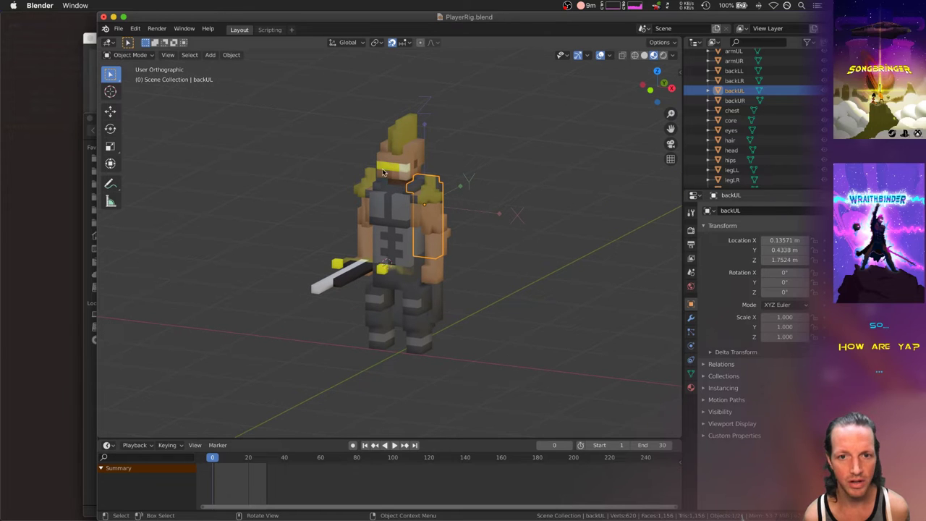
mouse_move(212, 458)
left_mouse_down()
mouse_move(261, 459)
mouse_move(212, 459)
left_mouse_up()
- Resume the suspended vim session on Model.cpp in iTerm with fg
key("super+Tab")
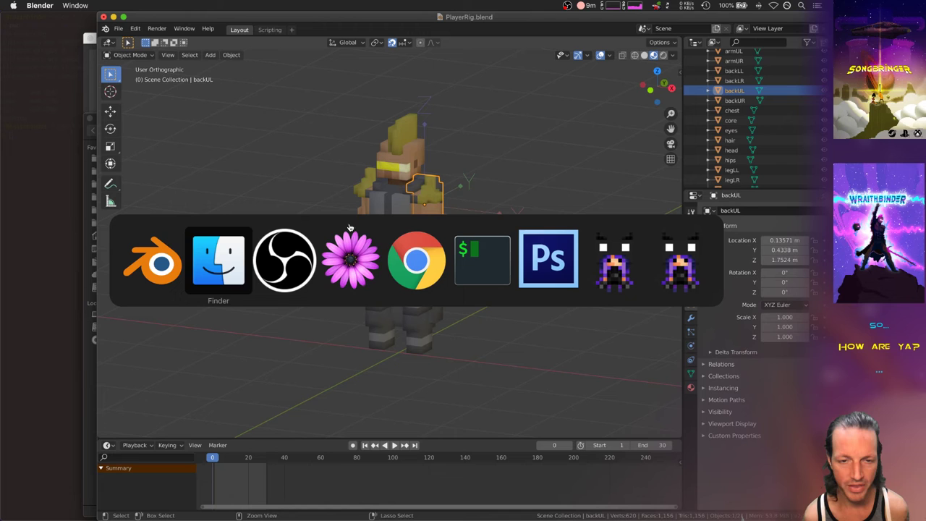
key("super+Tab")
key("super+Tab")
key("super+Tab")
key("super+Tab")
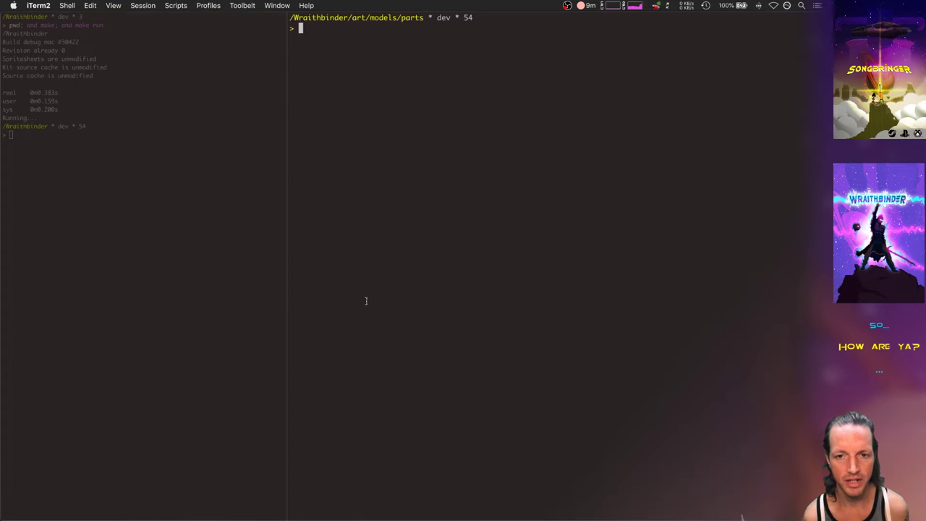
type("fg")
key("Return")
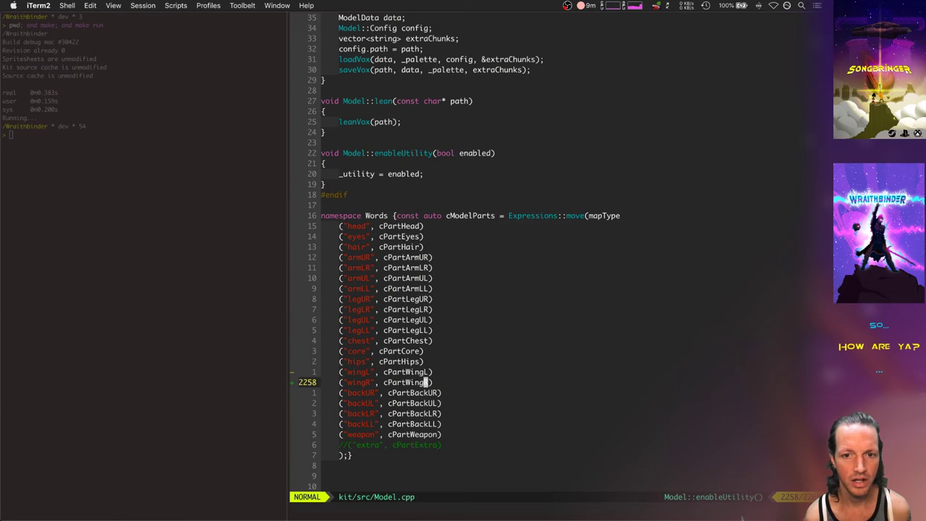
- Jump to the previous changed hunk and line-select compileVox down to parseBlend
key("bracketleft")
key("c")
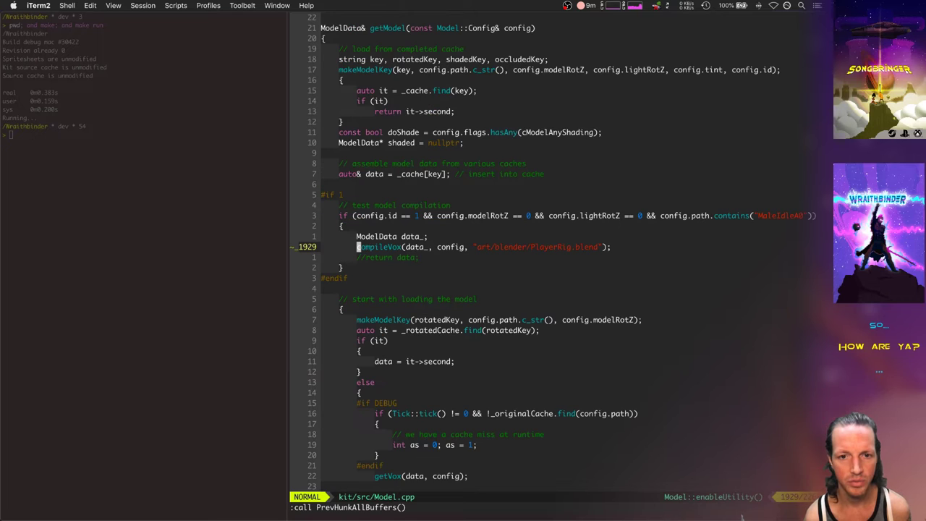
key("k")
key("k")
key("k")
key("k")
key("k")
key("k")
key("k")
key("k")
key("k")
key("k")
key("k")
key("k")
key("k")
key("k")
key("k")
key("k")
key("k")
key("k")
key("k")
key("k")
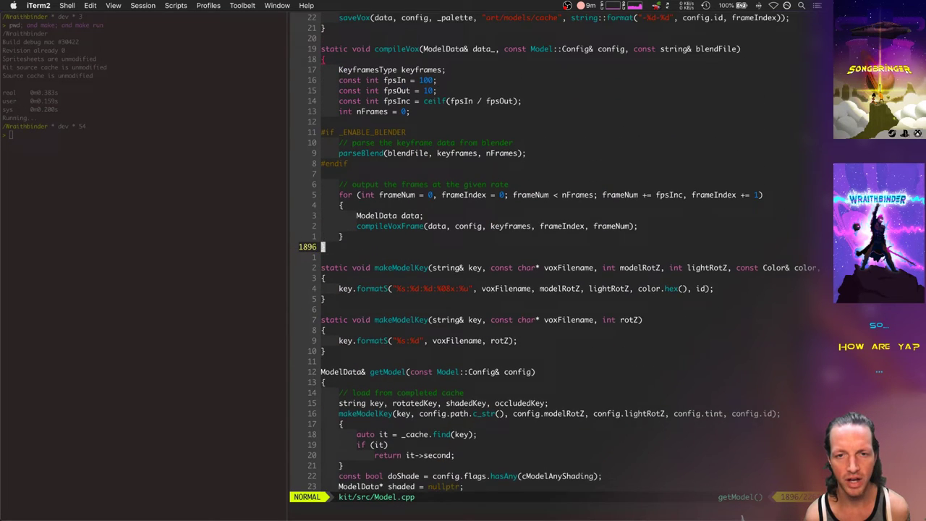
key("k")
key("k")
key("k")
key("k")
key("k")
key("k")
key("k")
key("k")
key("k")
key("k")
key("k")
key("k")
key("k")
key("k")
key("k")
key("k")
key("k")
key("k")
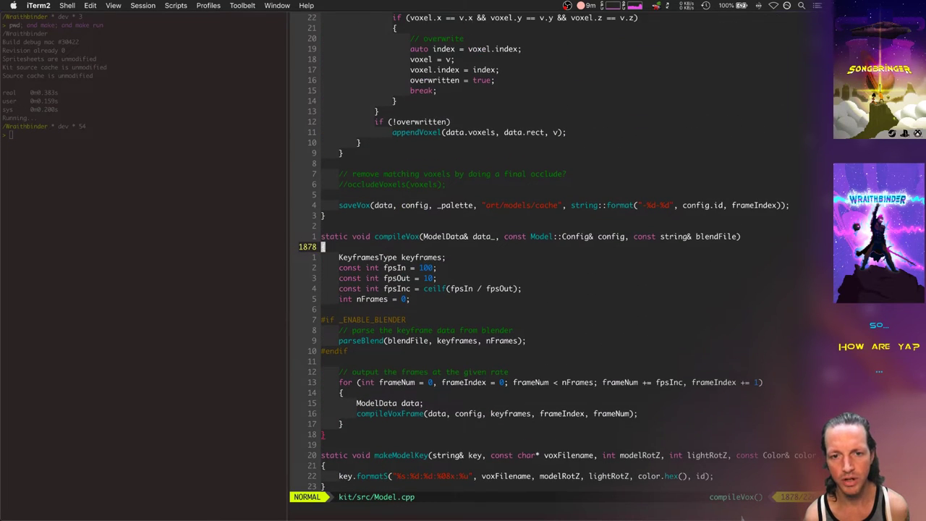
key("k")
key("shift+v")
key("j")
key("j")
key("j")
key("j")
key("j")
key("j")
key("j")
key("j")
key("j")
key("j")
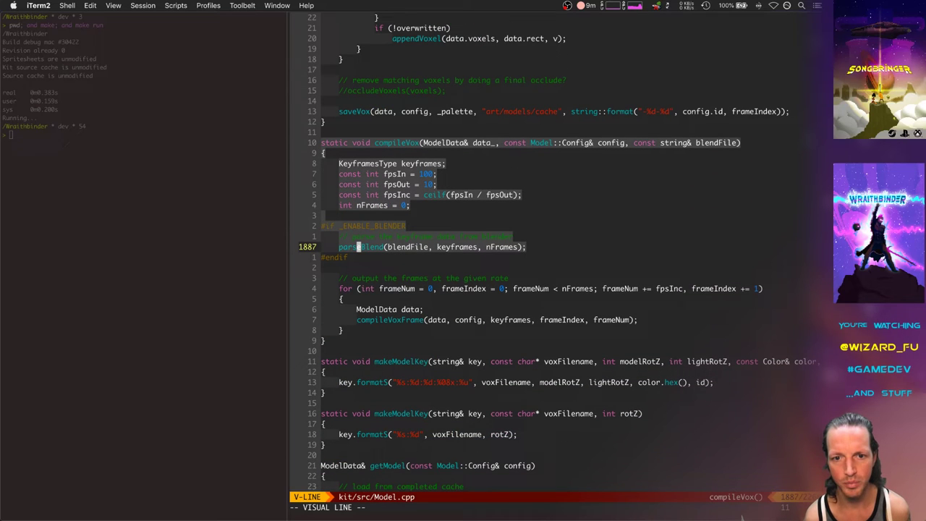
key("Escape")
key("k")
key("k")
key("k")
key("k")
key("k")
key("k")
key("k")
key("k")
key("k")
key("k")
key("k")
key("k")
key("k")
key("k")
key("k")
key("k")
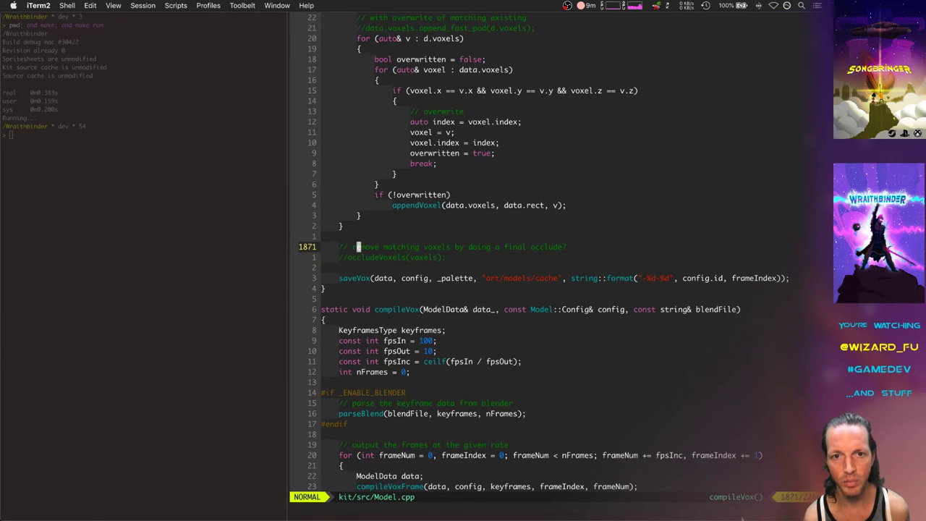
key("super+Tab")
key("super+Tab")
key("super+Tab")
key("super+Tab")
key("super+Tab")
key("super+Tab")
key("super+Tab")
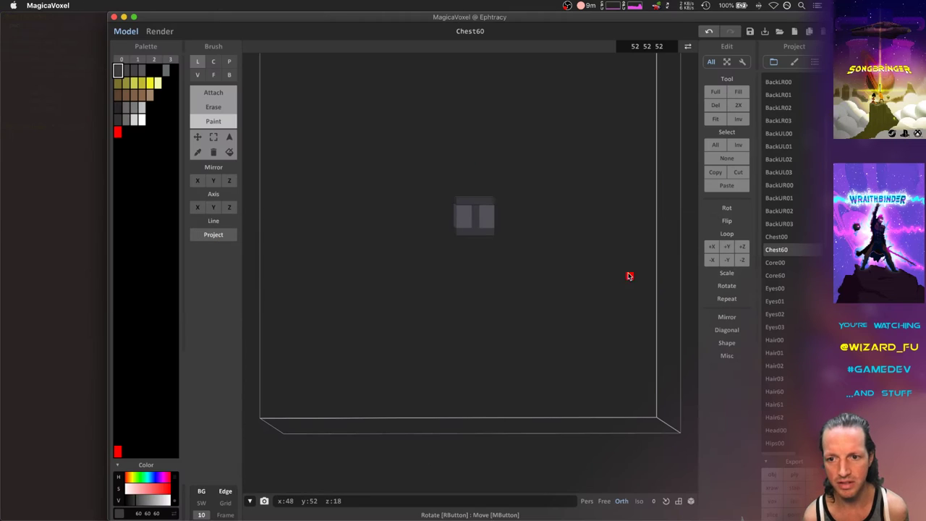
- Rotate the view around the small grey Chest60 voxel chest model
right_click_drag(478, 180, 432, 228)
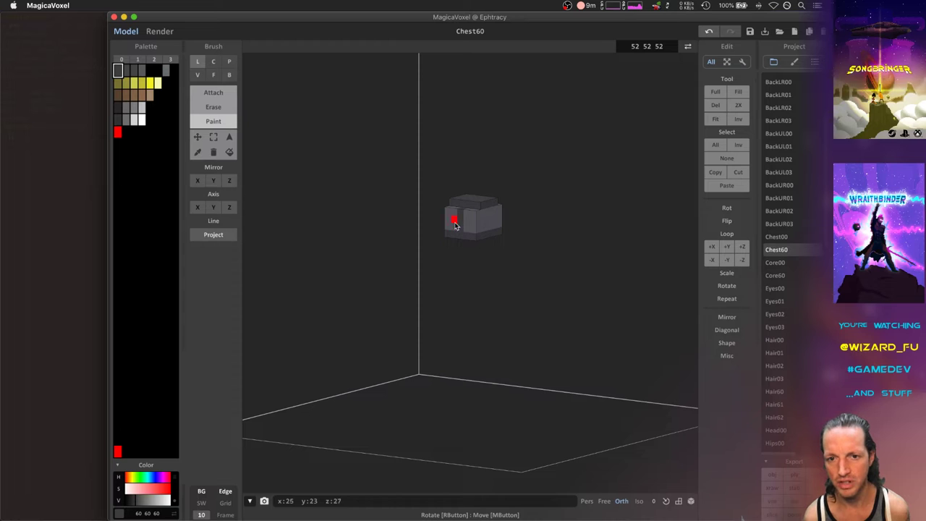
- Step through the rotation and translation code of compileVoxFrame in vim, then return to Blender
key("super+Tab")
key("super+shift+Tab")
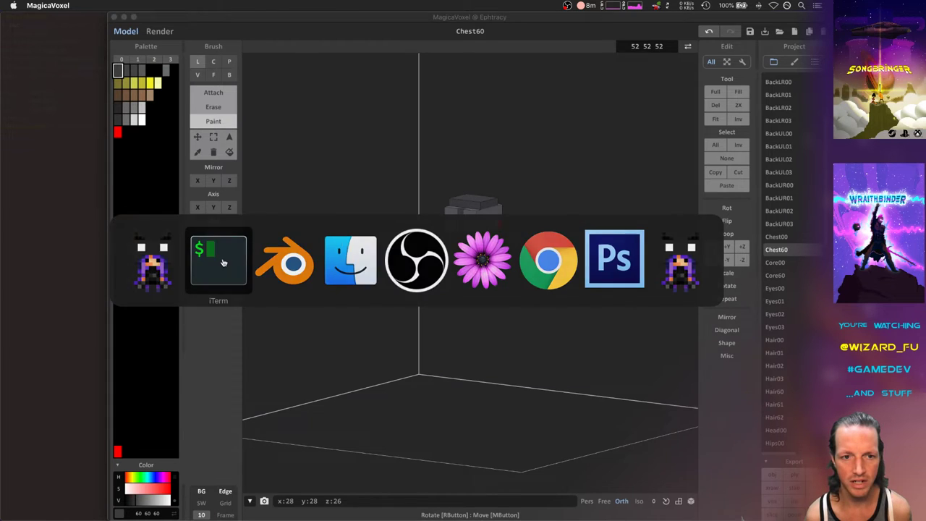
key("braceleft")
key("braceleft")
key("braceleft")
key("braceleft")
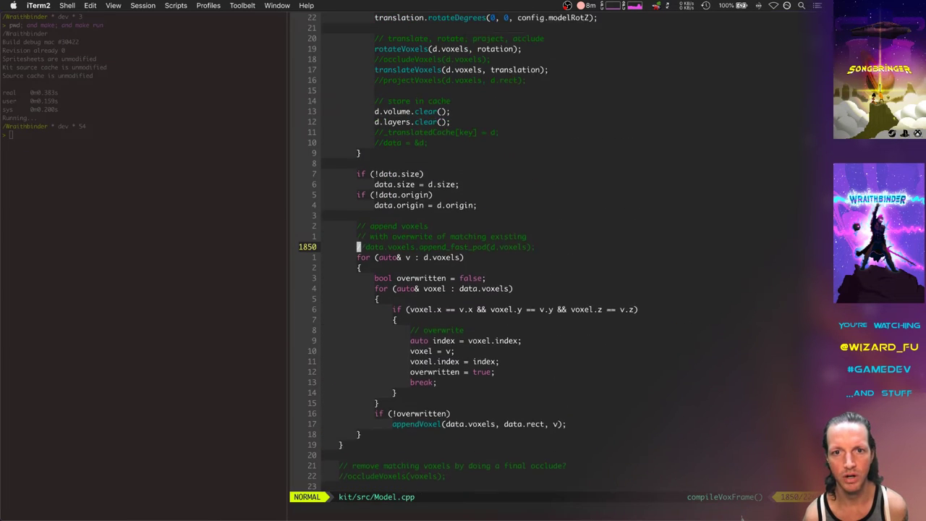
key("j")
key("j")
key("j")
key("j")
key("j")
key("j")
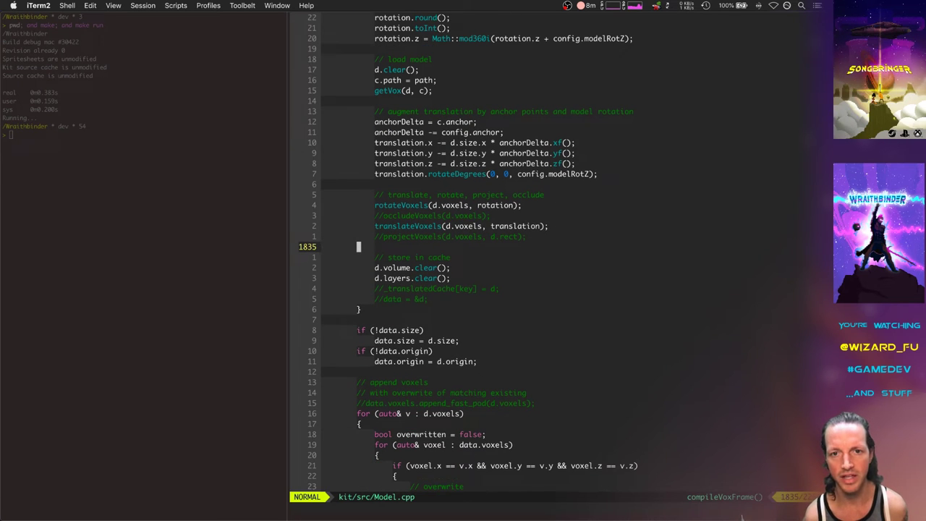
key("super+Tab")
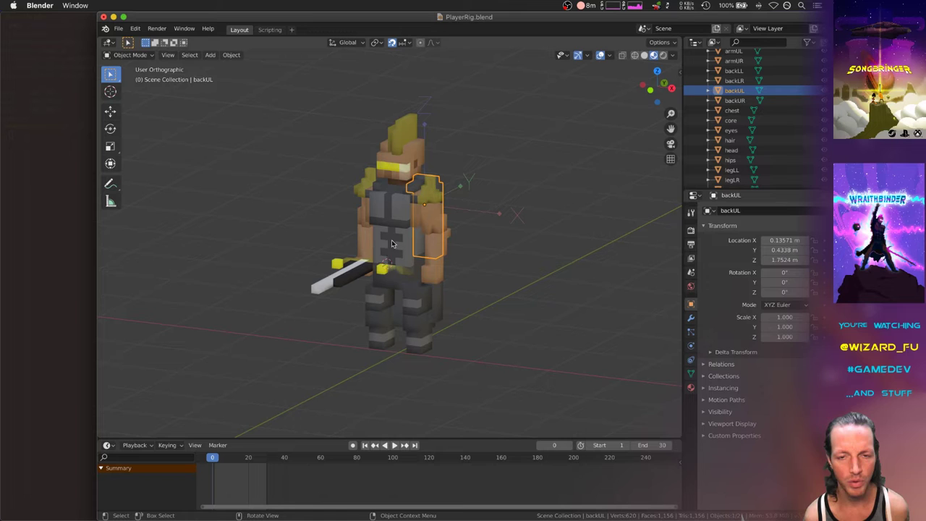
- Select the head at 0, 0, 2.3 m and check its pivot from side and front
left_click(513, 169)
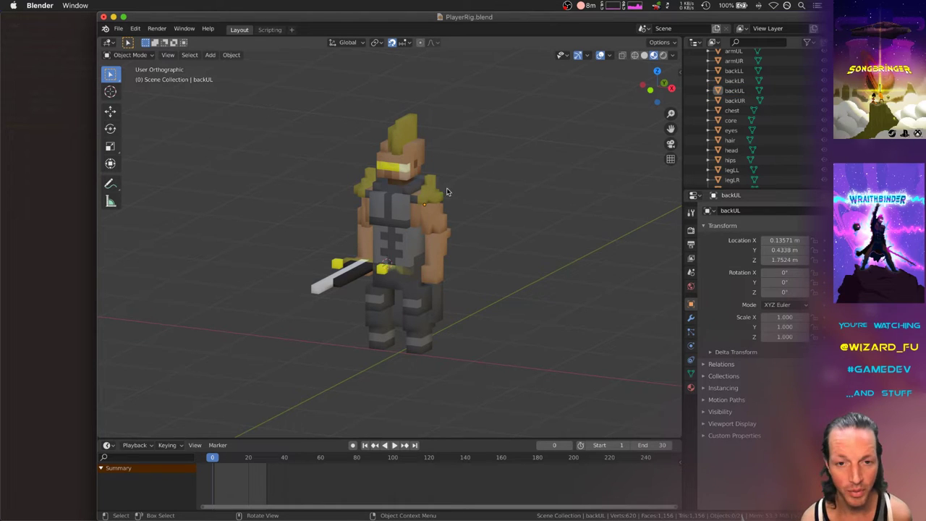
middle_click_drag(414, 206, 495, 209)
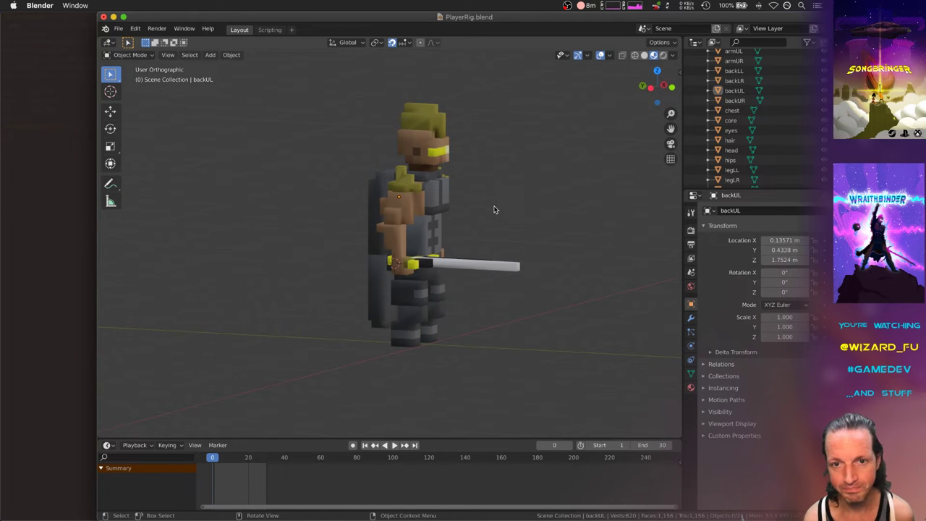
left_click(426, 167)
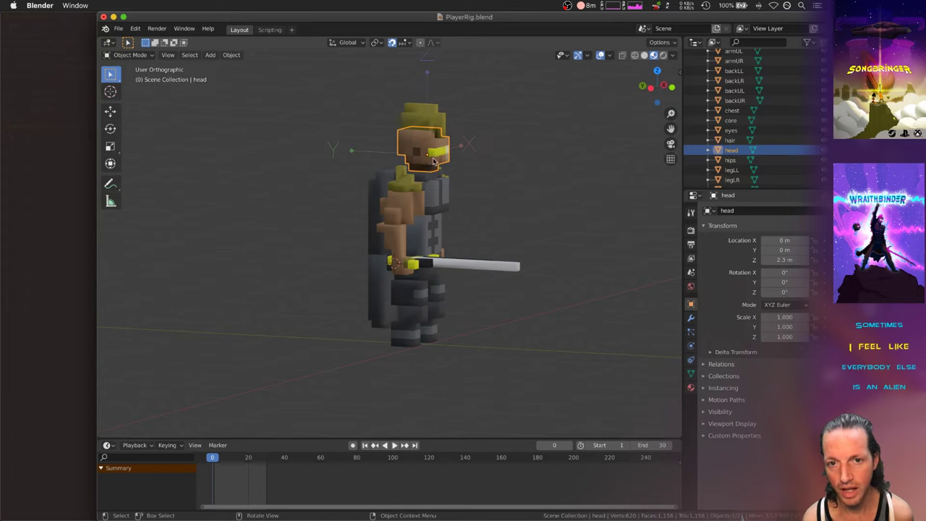
middle_click_drag(424, 166, 354, 155)
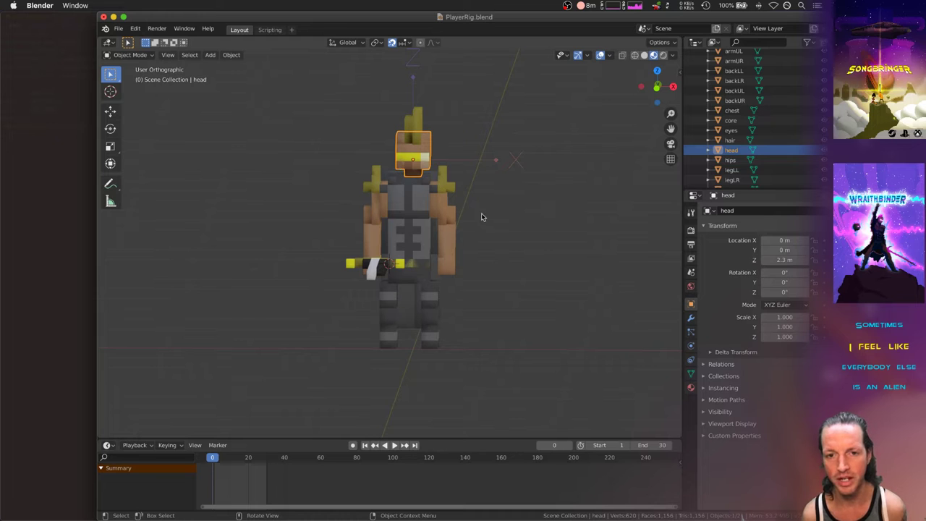
middle_click_drag(481, 213, 414, 241)
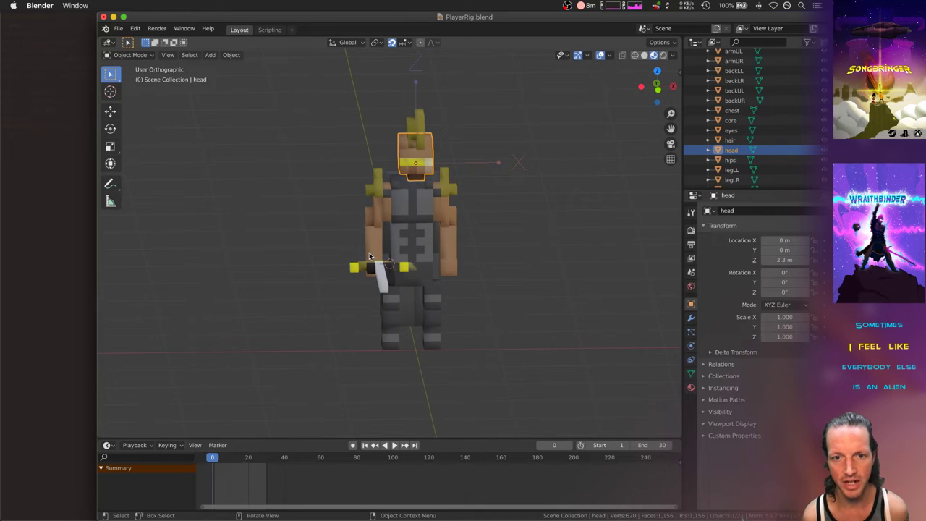
left_click(507, 262)
middle_click_drag(500, 260, 540, 263)
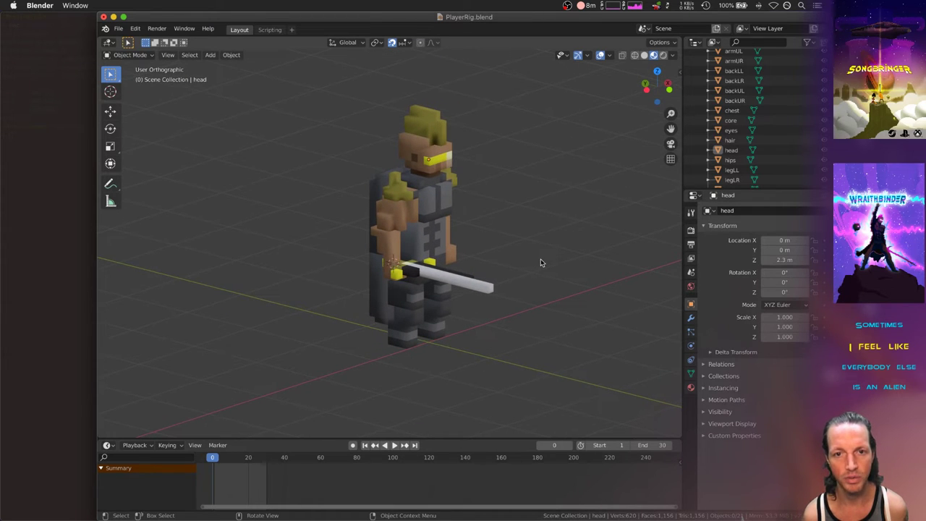
- Select the armLR lower arm and view it in front, then left orthographic view
left_click(392, 249)
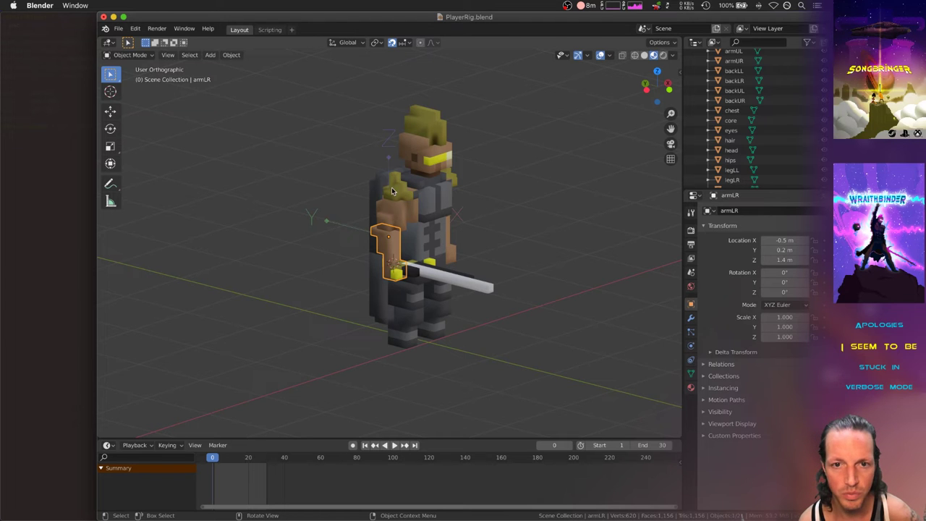
middle_click_drag(480, 215, 430, 203)
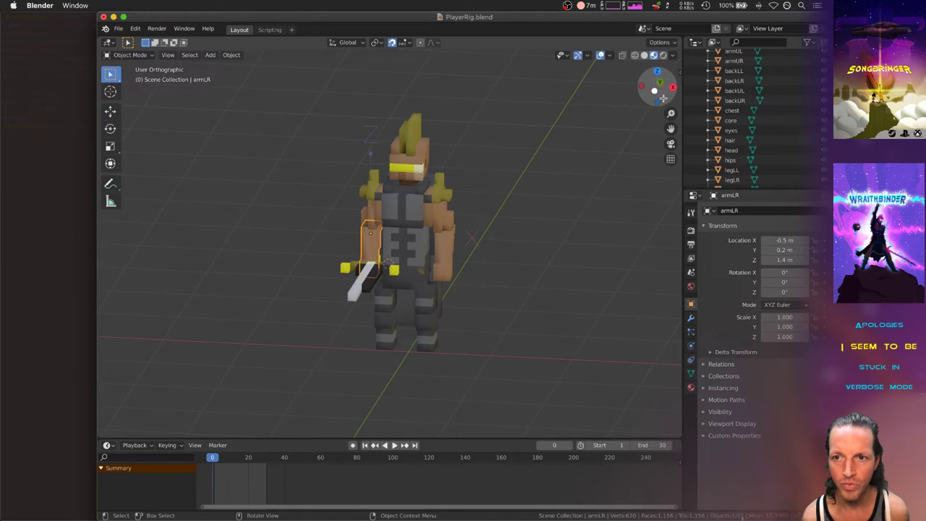
left_click(654, 92)
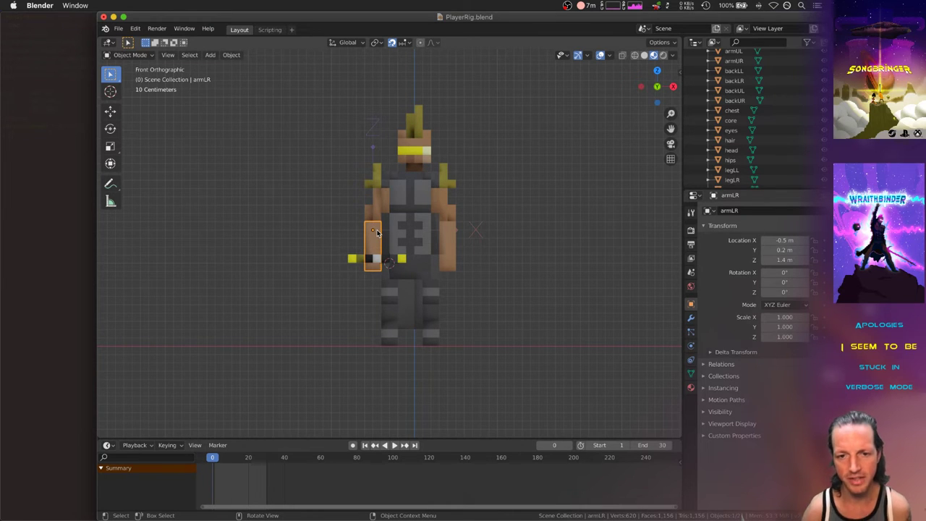
middle_click_drag(380, 237, 476, 262)
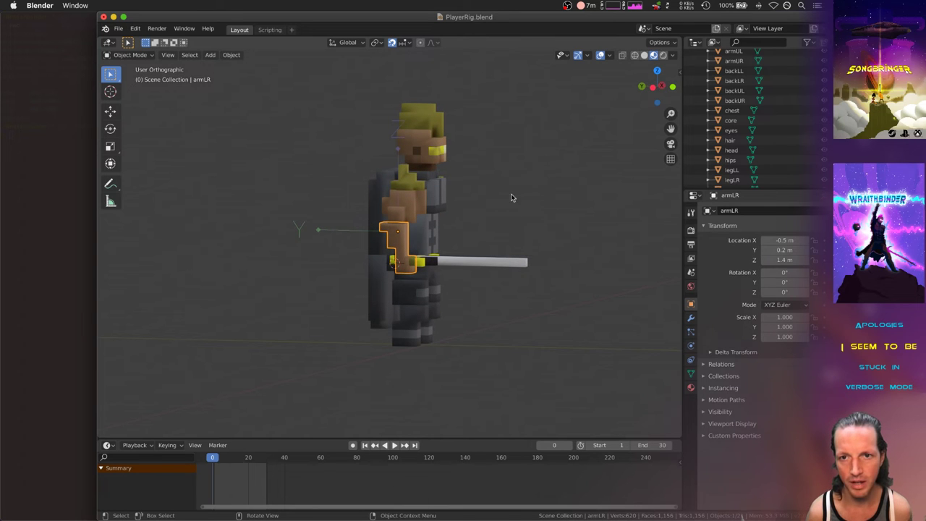
left_click(659, 42)
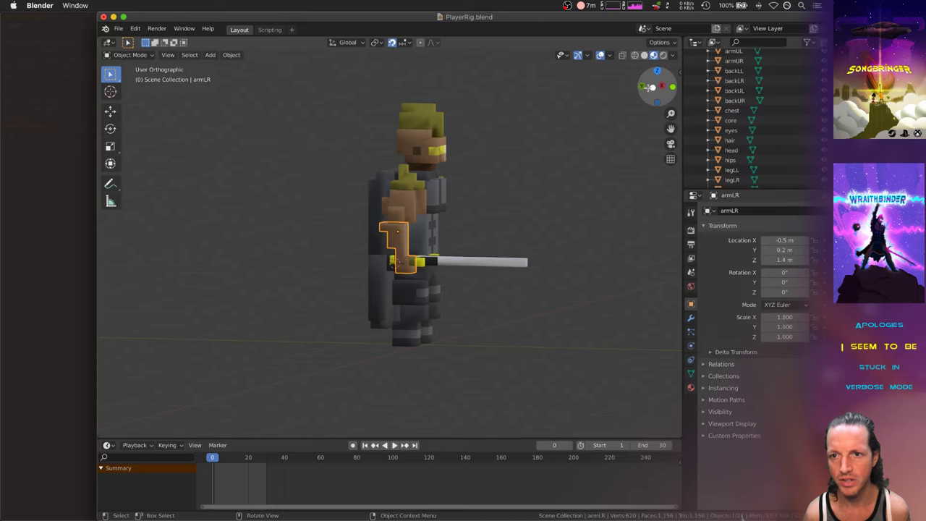
left_click(650, 87)
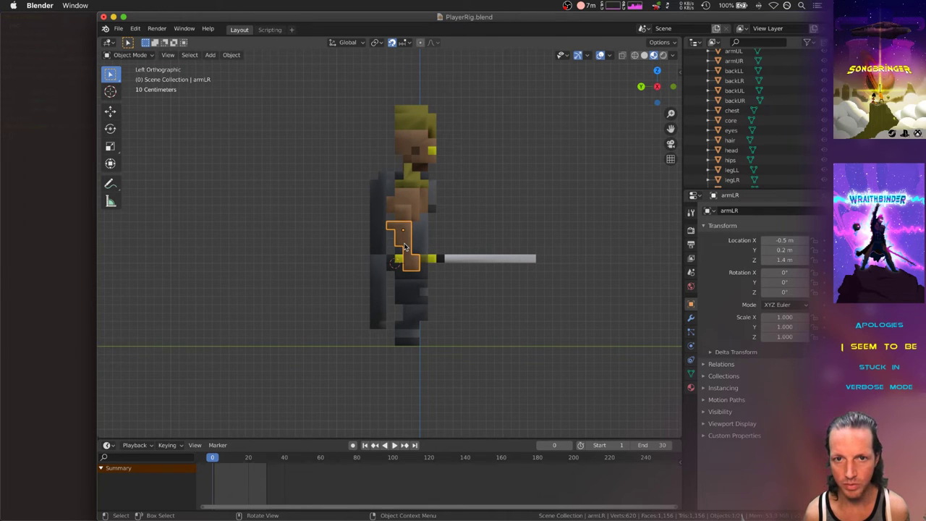
- Rotate armLR -39.6° around global X, after undoing a trial rotation
key("r")
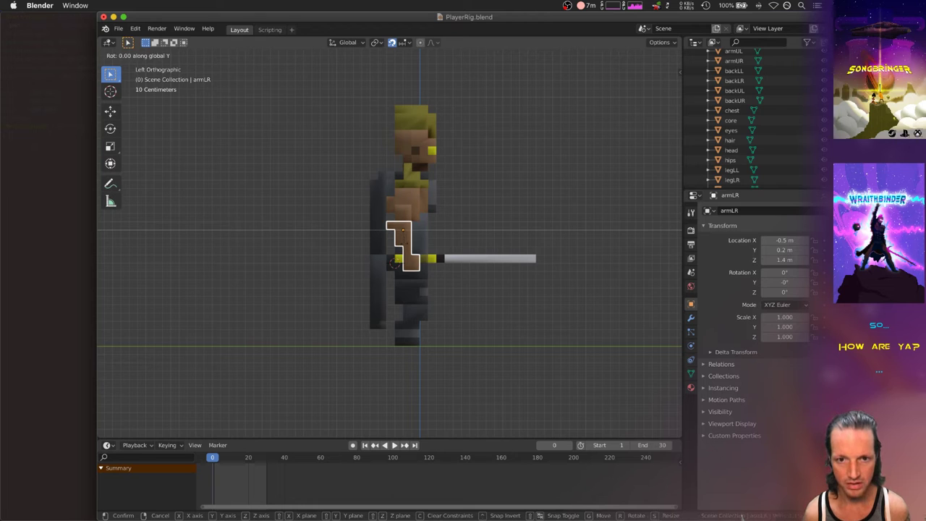
left_click(424, 248)
key("ctrl+z")
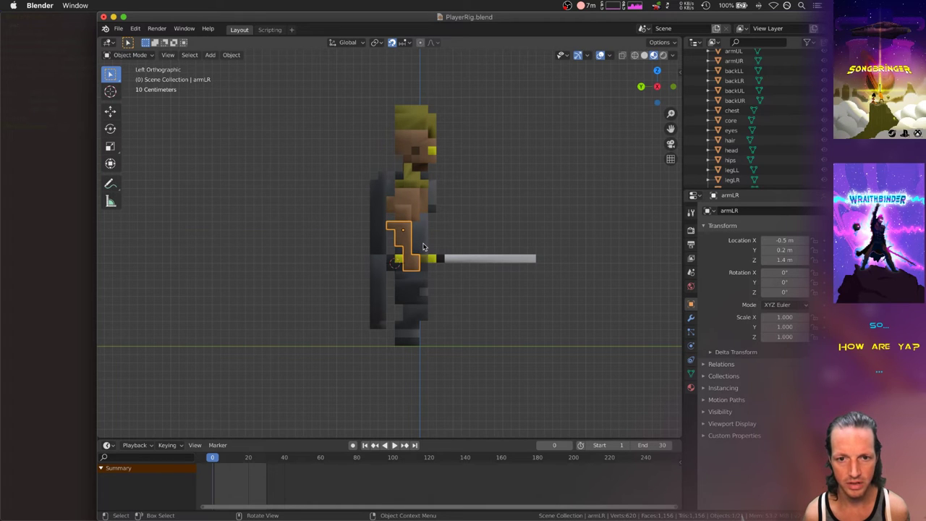
key("r")
key("x")
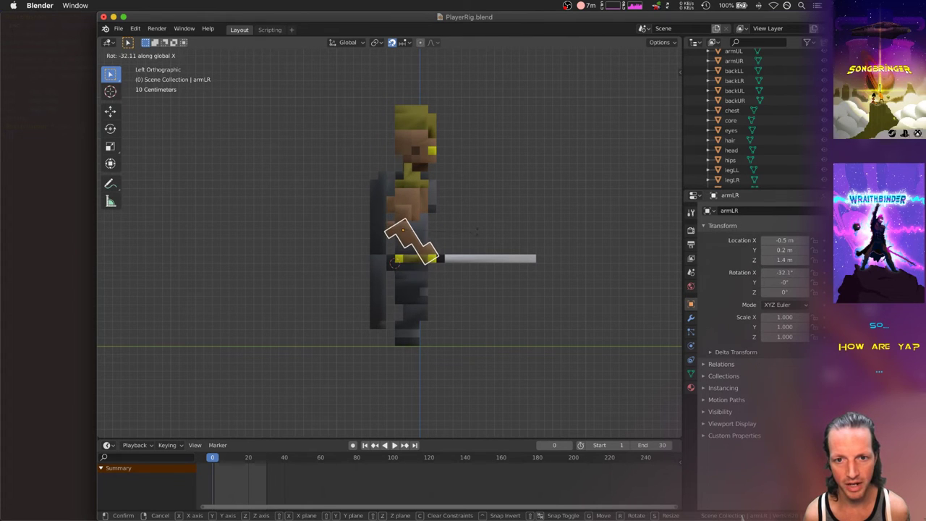
left_click(478, 221)
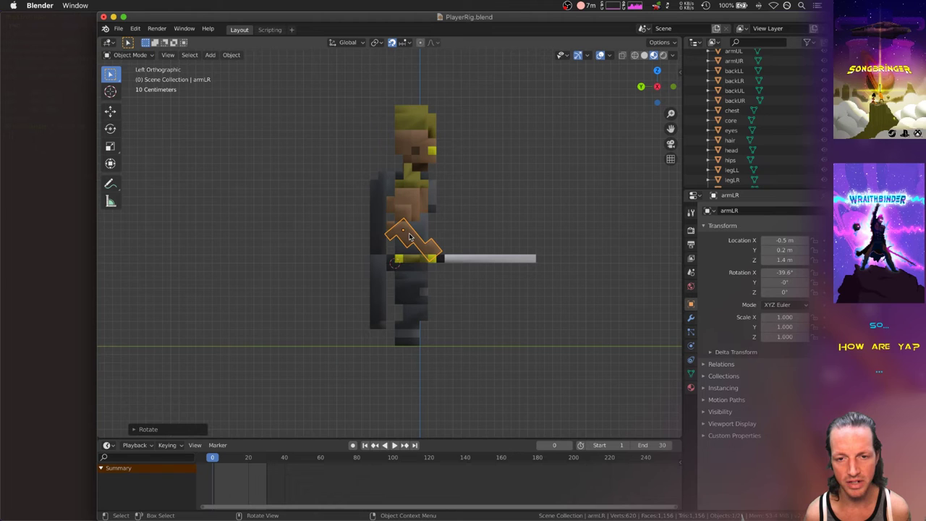
- Move armLR along global Y to 0 m
key("g")
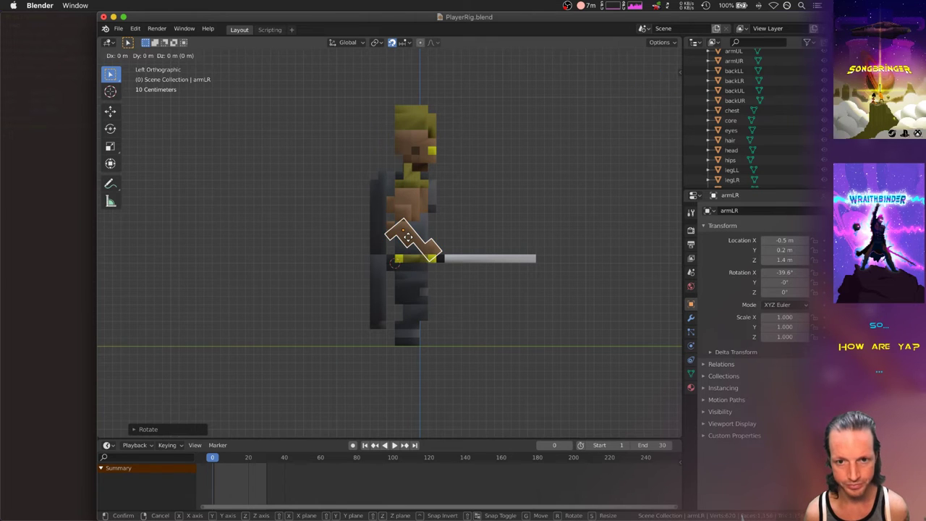
key("y")
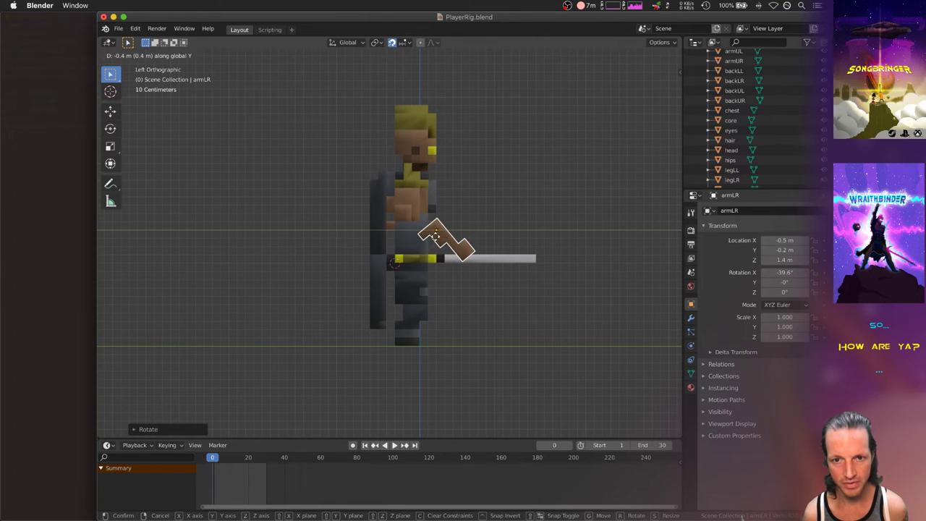
left_click(433, 238)
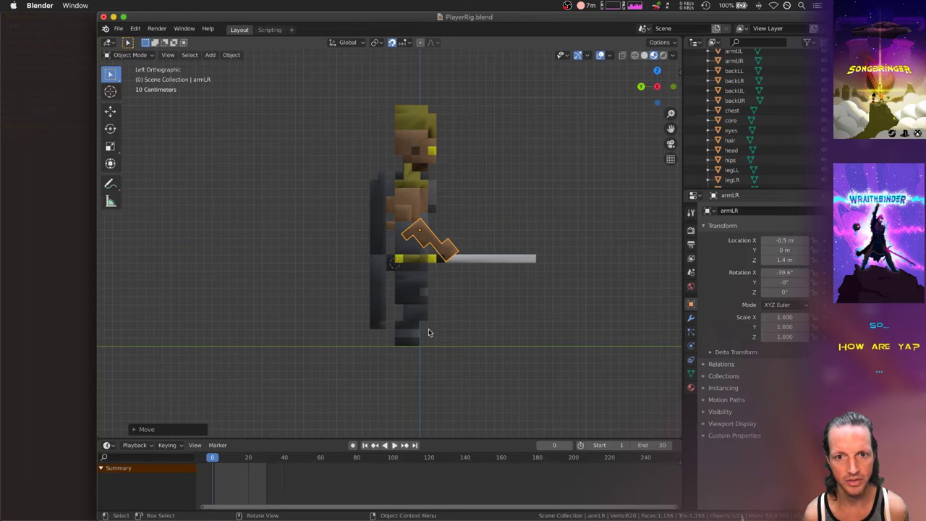
middle_click_drag(498, 213, 461, 214)
- Undo the move so armLR returns to Y 0.2 m, keeping its -39.6° bend
key("ctrl+z")
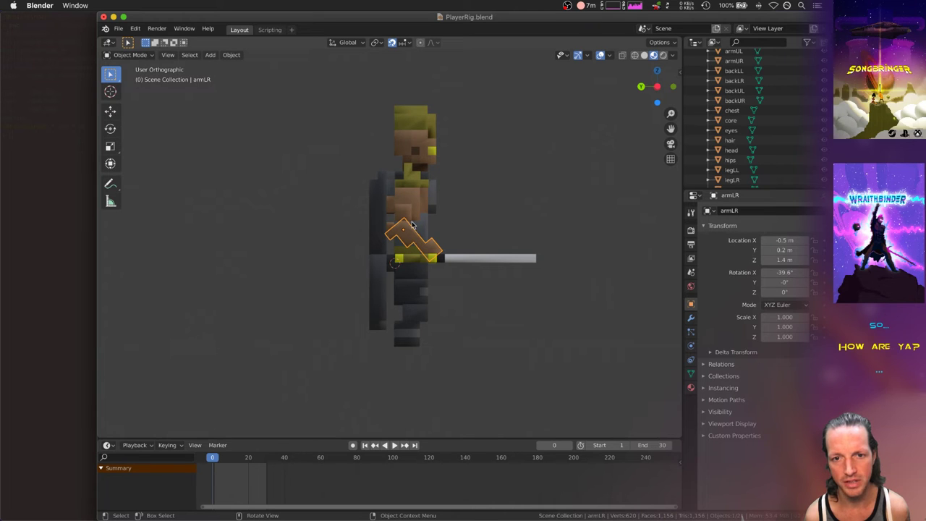
mouse_move(411, 226)
middle_mouse_down()
mouse_move(395, 226)
mouse_move(427, 228)
middle_mouse_up()
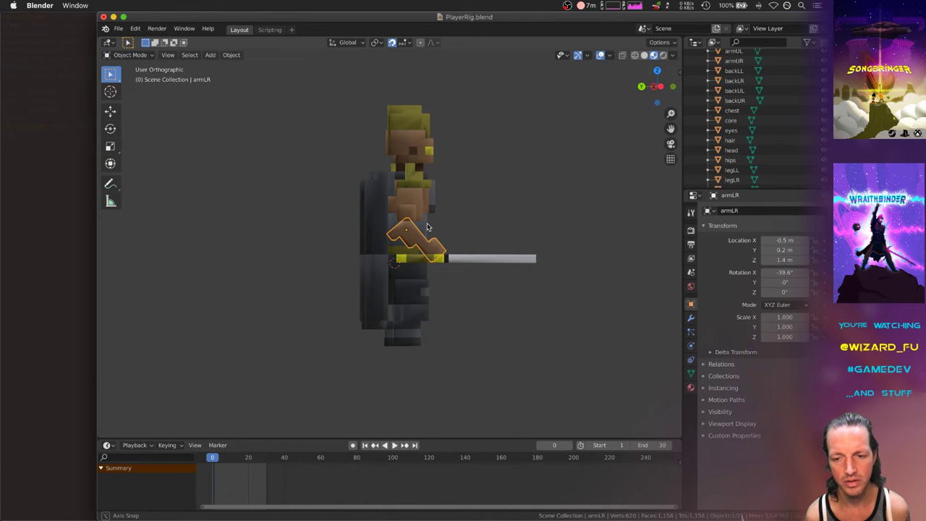
middle_click_drag(427, 226, 426, 224)
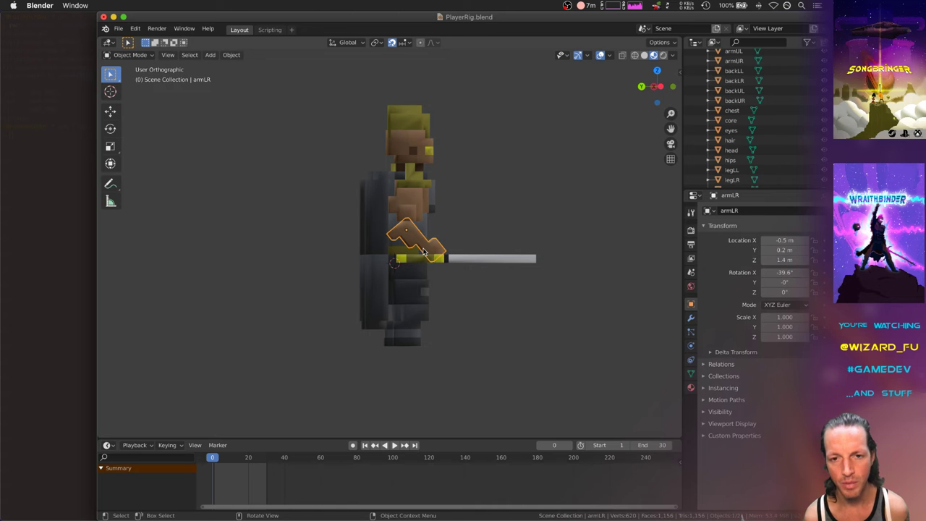
key("super+Tab")
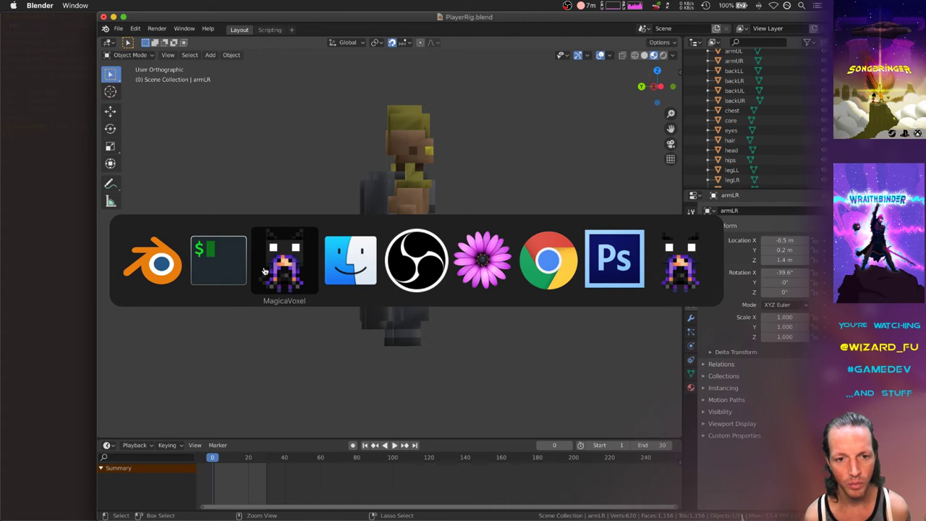
- Bring MagicaVoxel forward and turn the view around the Chest60 chest block
left_click(265, 271)
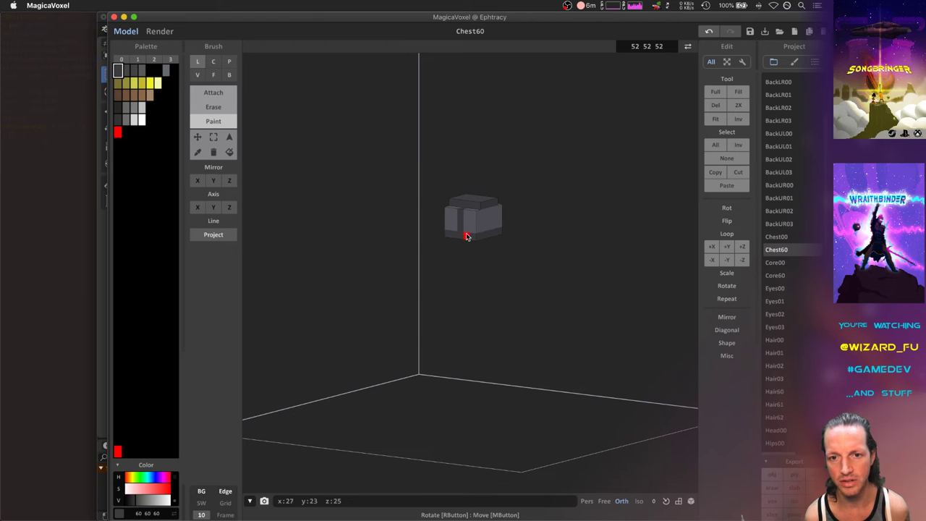
right_click_drag(467, 237, 554, 226)
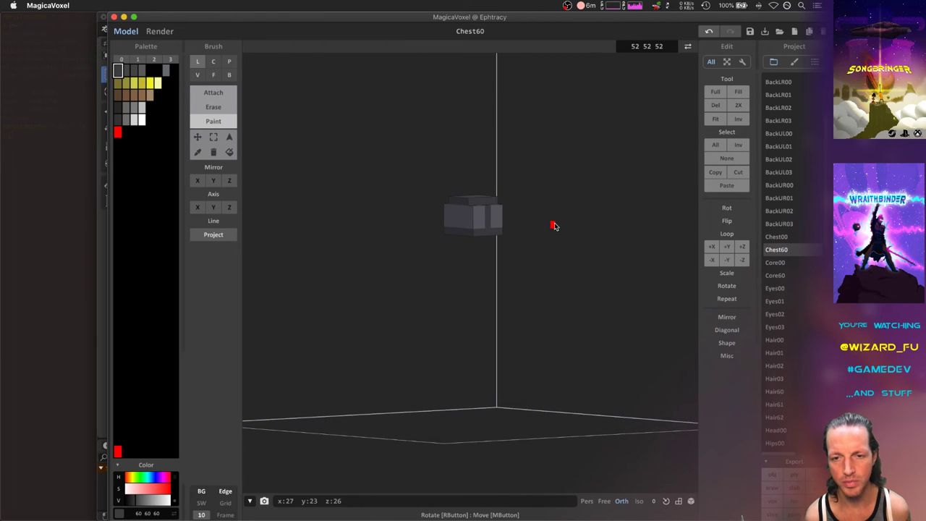
- Save Model.cpp with :up in vim, triggering the Wraithbinder rebuild and launch
key("super+Tab")
left_click(281, 260)
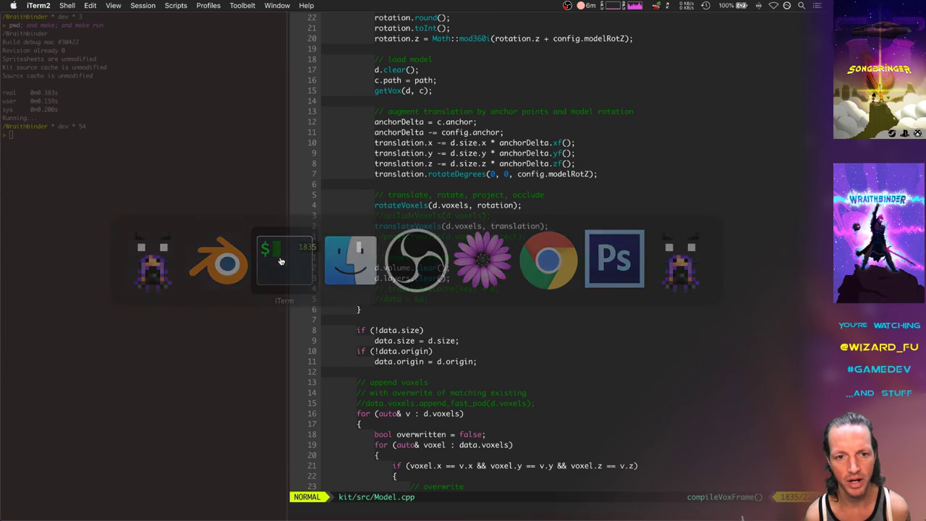
type(":up")
key("Return")
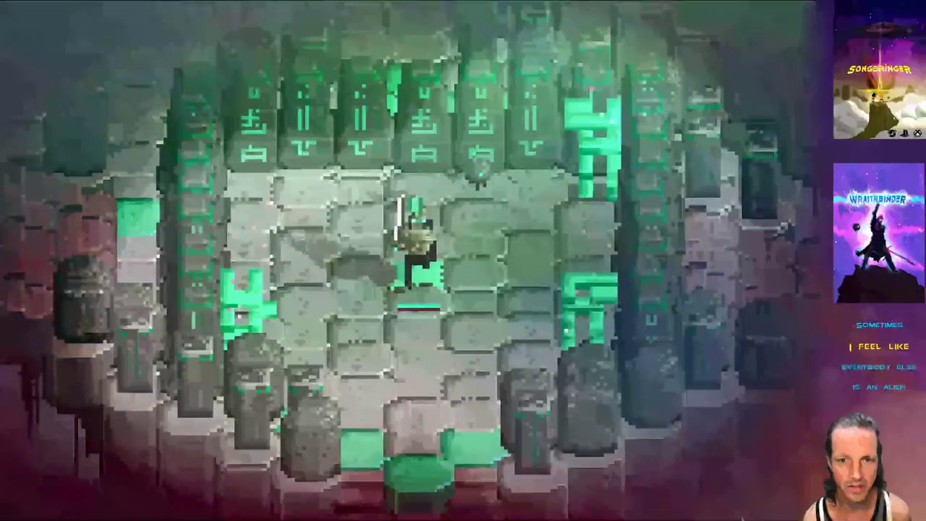
- Playtest Wraithbinder by running the character through the rune room and attacking, then quit the game
key("Right")
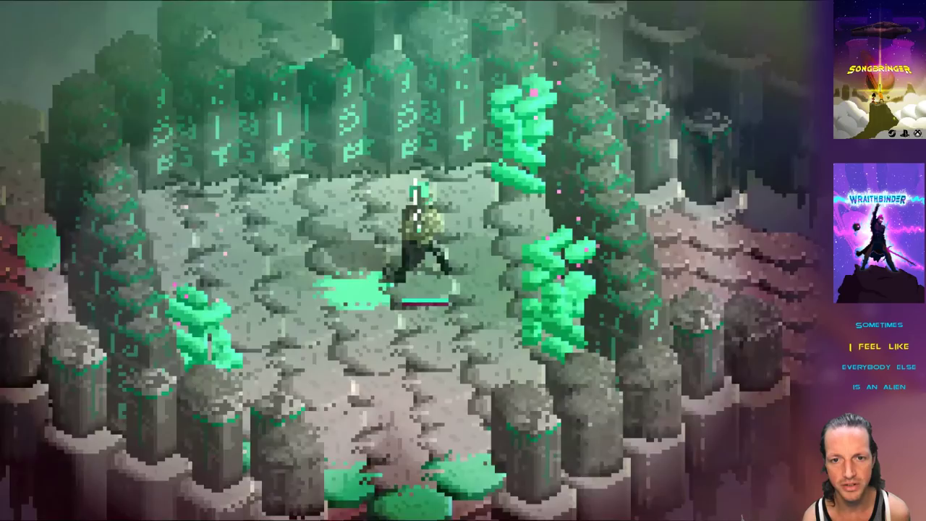
key("Up")
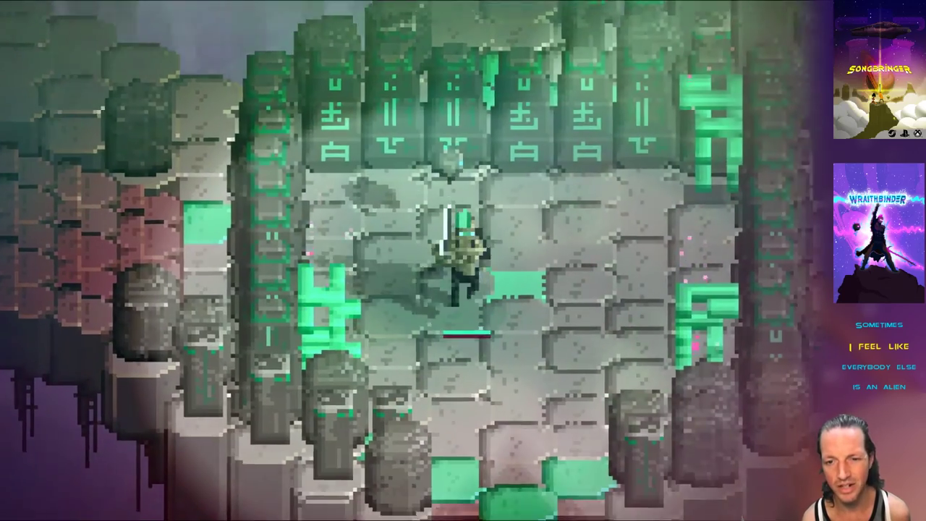
key("Escape")
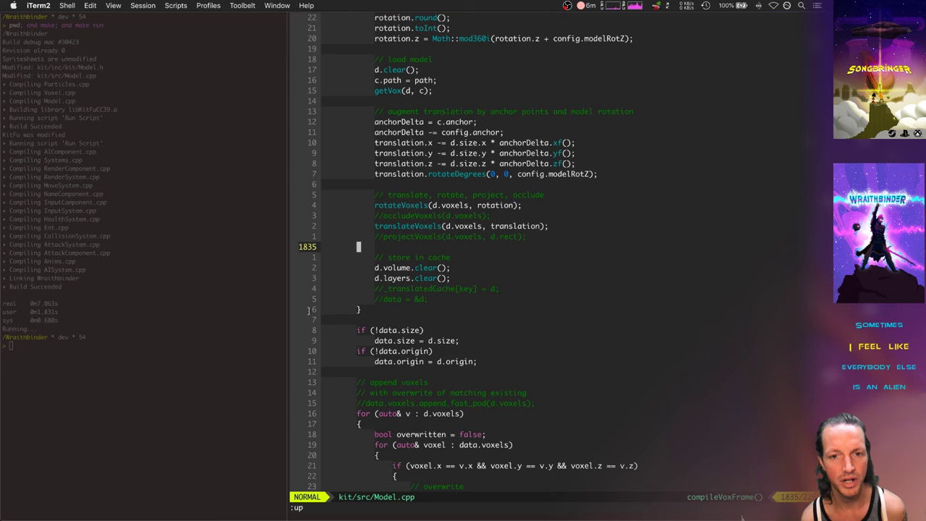
- Switch through MagicaVoxel and return to Blender with PlayerRig.blend
key("super+Tab")
left_click(214, 274)
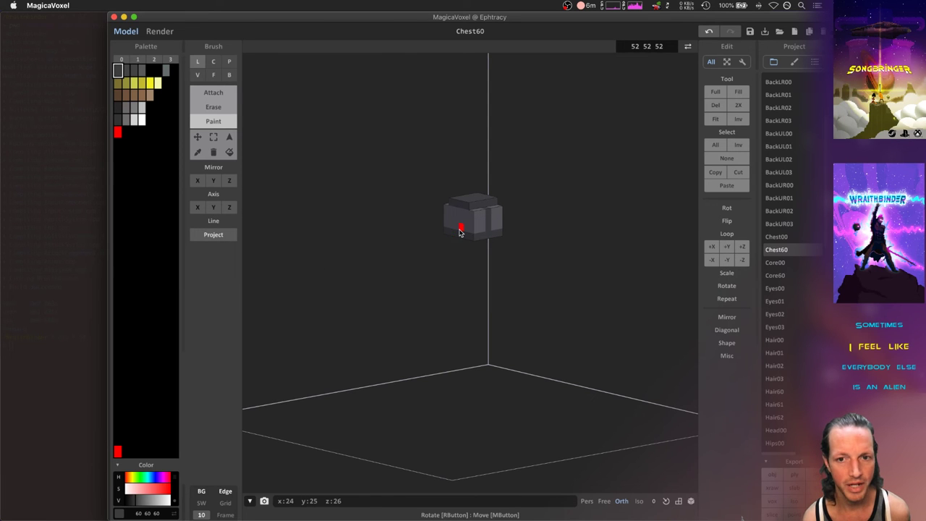
key("super+Tab")
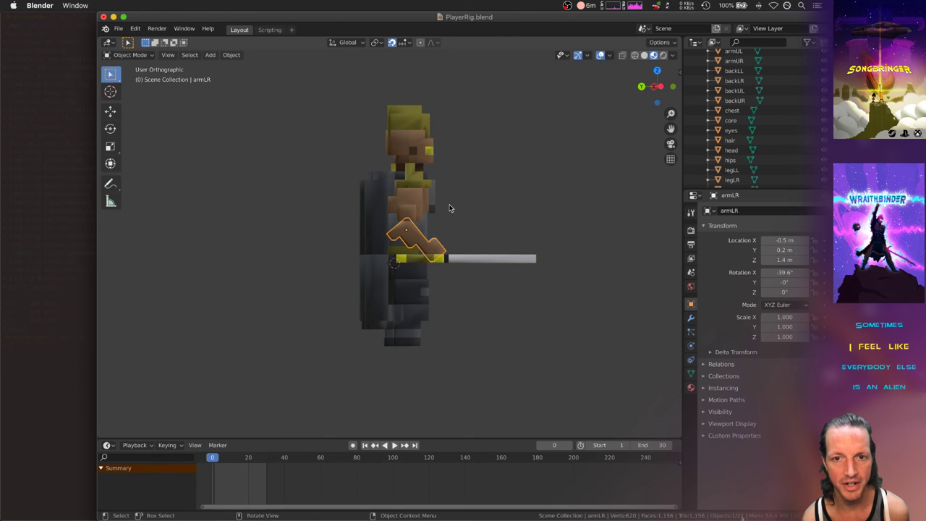
- Orbit to a three-quarter front view showing armLR bent -39.6° around X
middle_click_drag(449, 208, 357, 220)
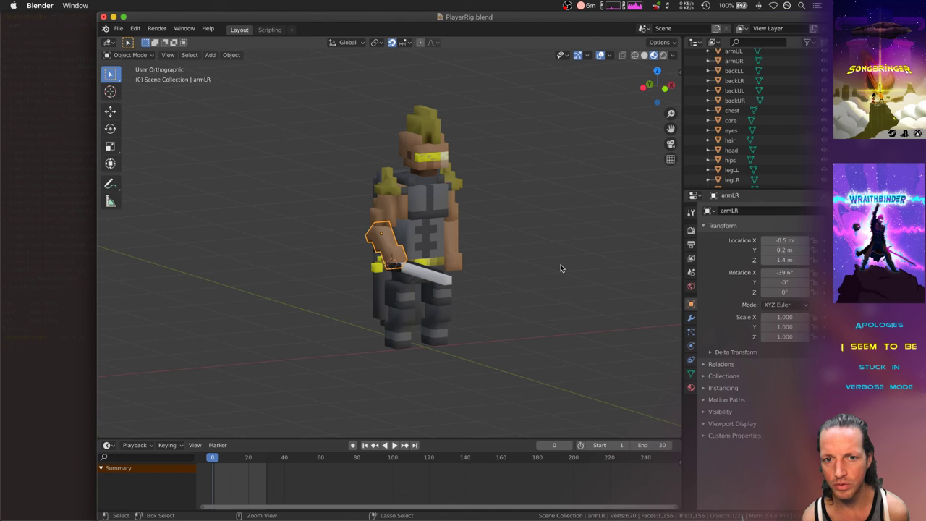
- Clear armLR's -39.6° rotation back to 0° and deselect the lower arm
key("alt+r")
key("ctrl+period")
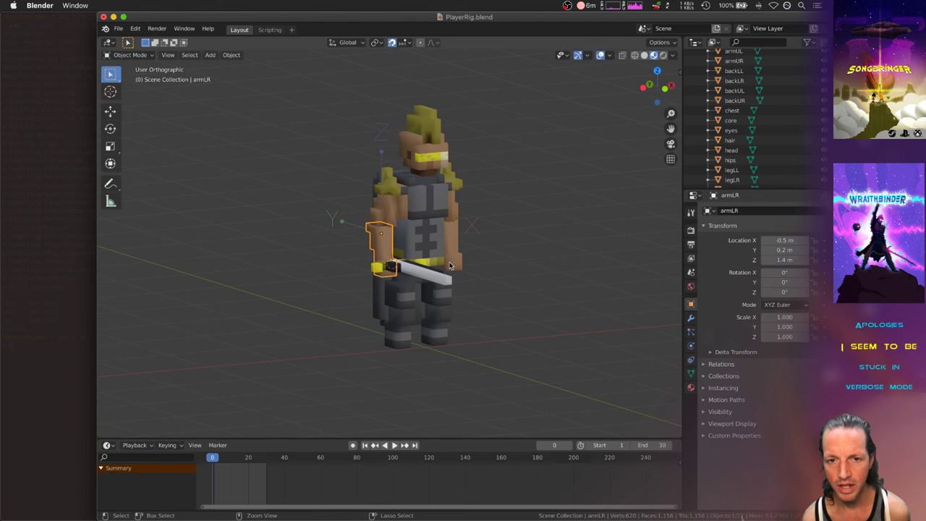
key("alt+a")
- Select the head to check its pivot, then orbit to a three-quarter view of the character
left_click(426, 145)
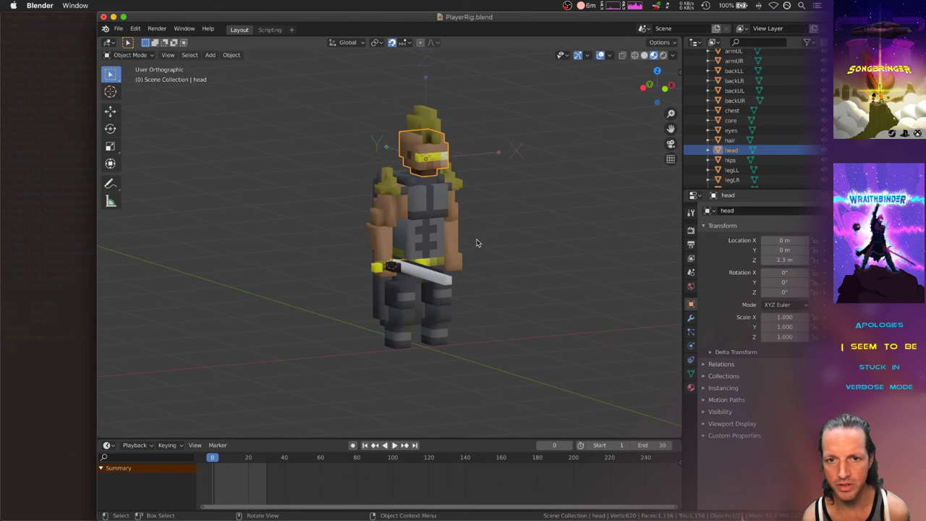
key("alt+a")
mouse_move(479, 249)
middle_mouse_down()
mouse_move(516, 256)
mouse_move(470, 249)
middle_mouse_up()
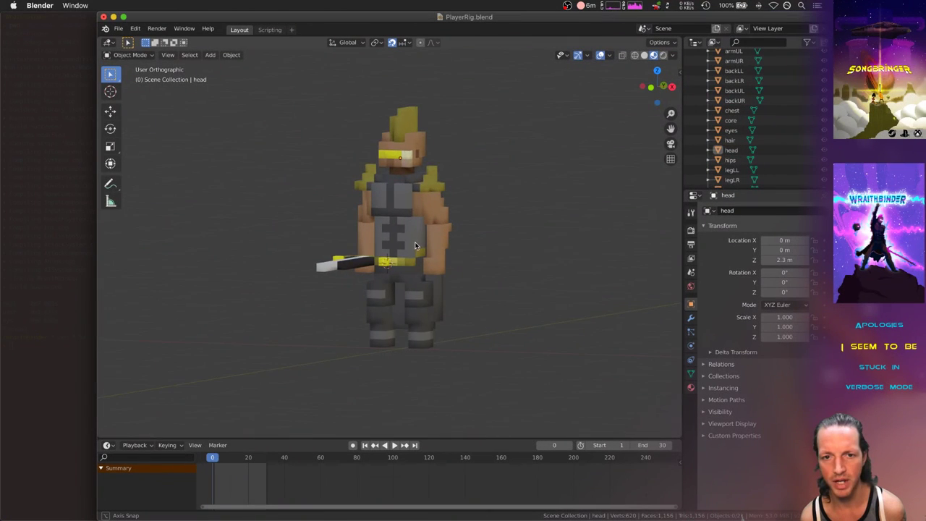
middle_click_drag(430, 243, 466, 269)
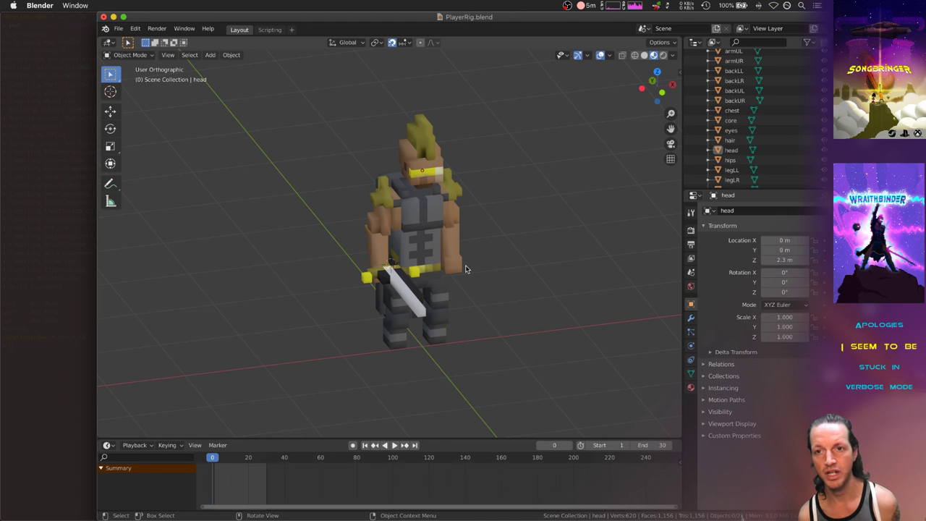